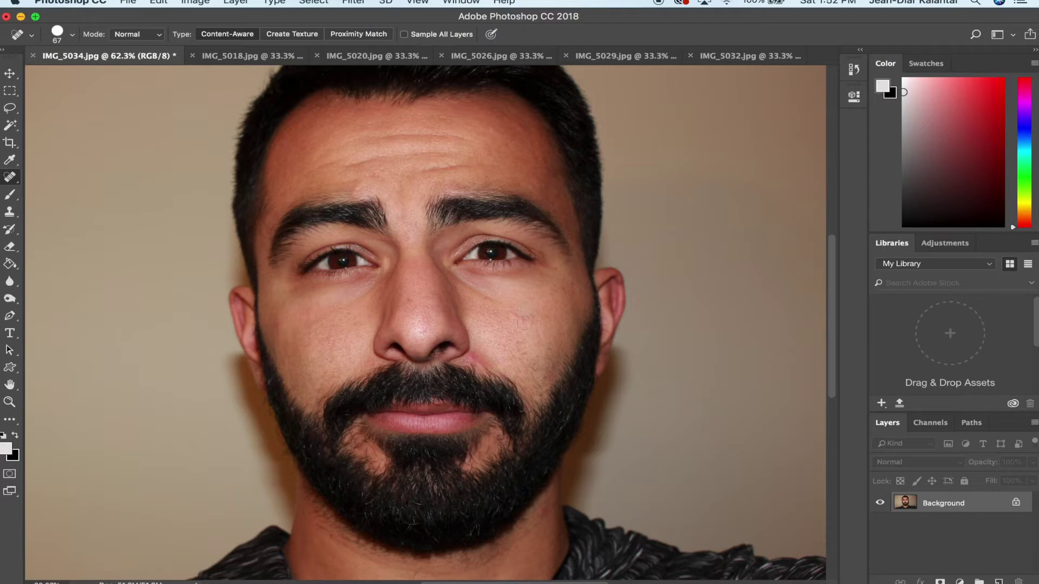
Retouch the blemishes on the cheek and the skin under both eyes with the content-aware Spot Healing Brush
{"action": "left_click", "coordinate": [523, 322]}
{"action": "left_click_drag", "start_coordinate": [458, 280], "coordinate": [498, 304]}
{"action": "left_click_drag", "start_coordinate": [361, 298], "coordinate": [382, 276]}
{"action": "left_click_drag", "start_coordinate": [382, 276], "coordinate": [382, 275]}
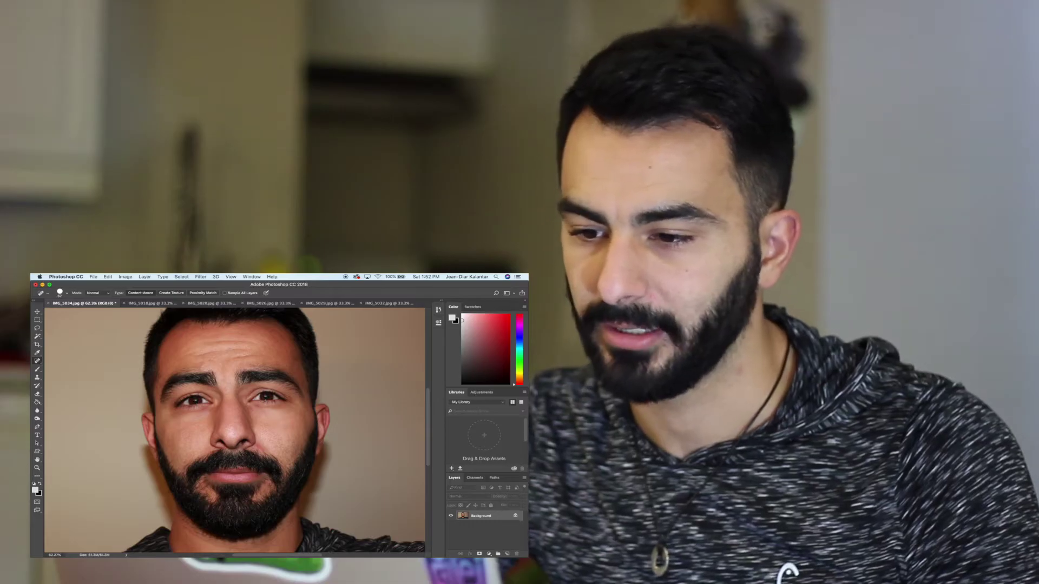
Smooth out the horizontal forehead wrinkles with the Spot Healing Brush, undoing an unwanted stroke along the way
{"action": "left_click_drag", "start_coordinate": [232, 358], "coordinate": [255, 356]}
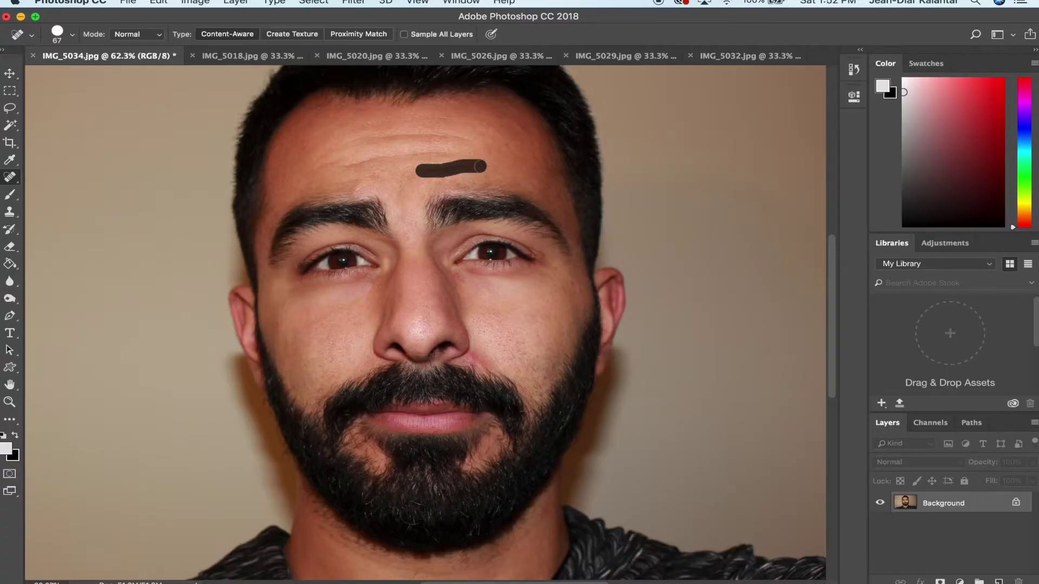
{"action": "left_click_drag", "start_coordinate": [480, 167], "coordinate": [407, 152]}
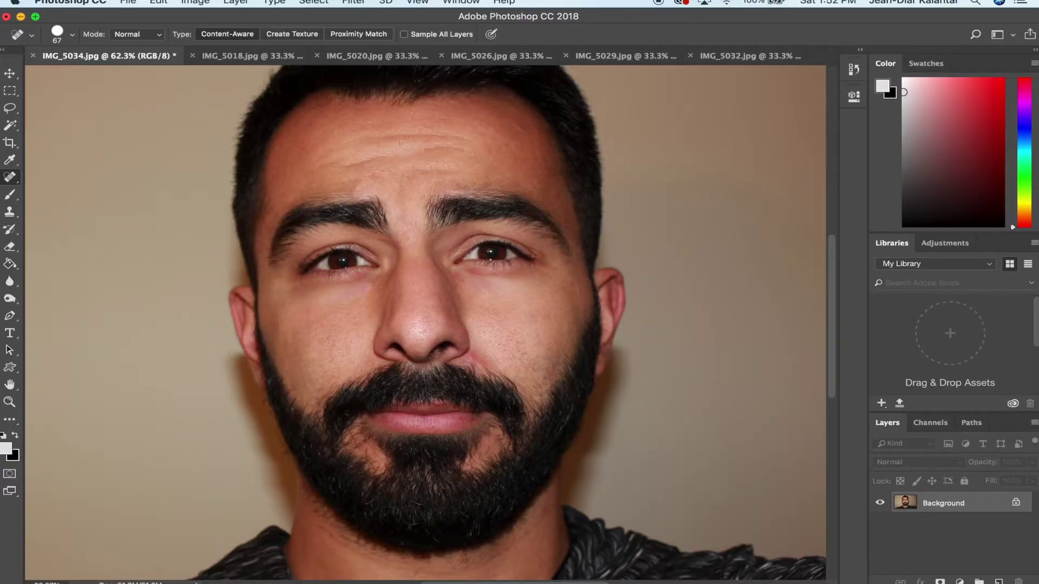
{"action": "key", "text": "super+z"}
{"action": "left_click_drag", "start_coordinate": [350, 162], "coordinate": [309, 163]}
{"action": "mouse_move", "coordinate": [382, 139]}
{"action": "left_mouse_down"}
{"action": "mouse_move", "coordinate": [469, 137]}
{"action": "mouse_move", "coordinate": [417, 171]}
{"action": "left_mouse_up"}
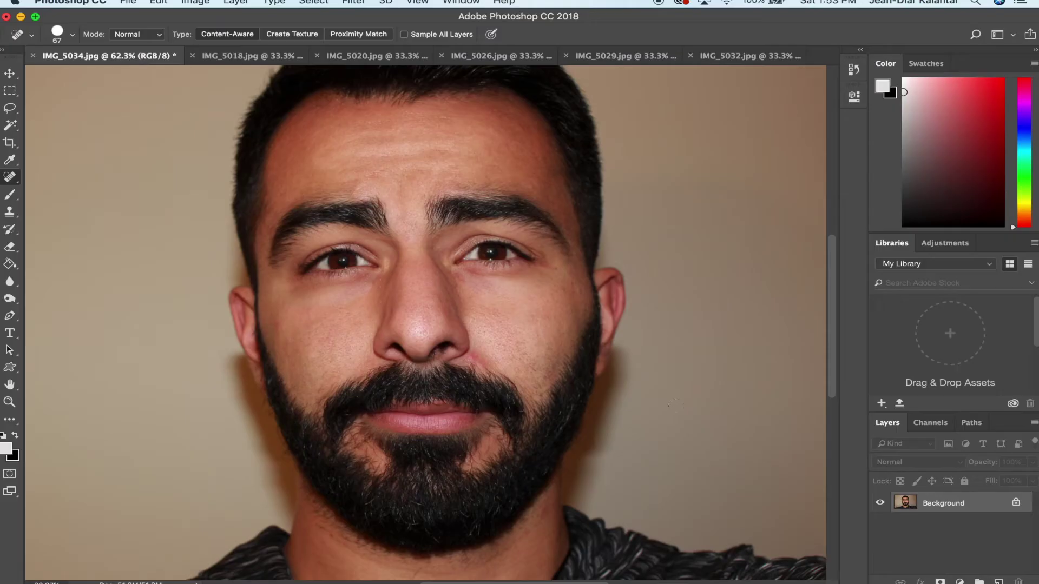
{"action": "scroll", "coordinate": [651, 455], "scroll_direction": "down", "scroll_amount": 2}
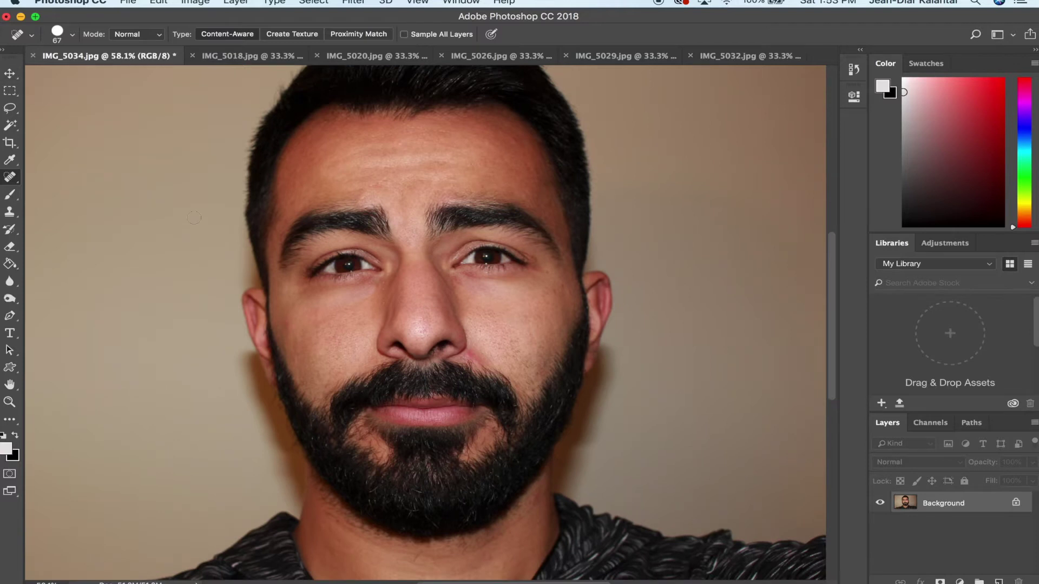
{"action": "scroll", "coordinate": [194, 217], "scroll_direction": "down", "scroll_amount": 4}
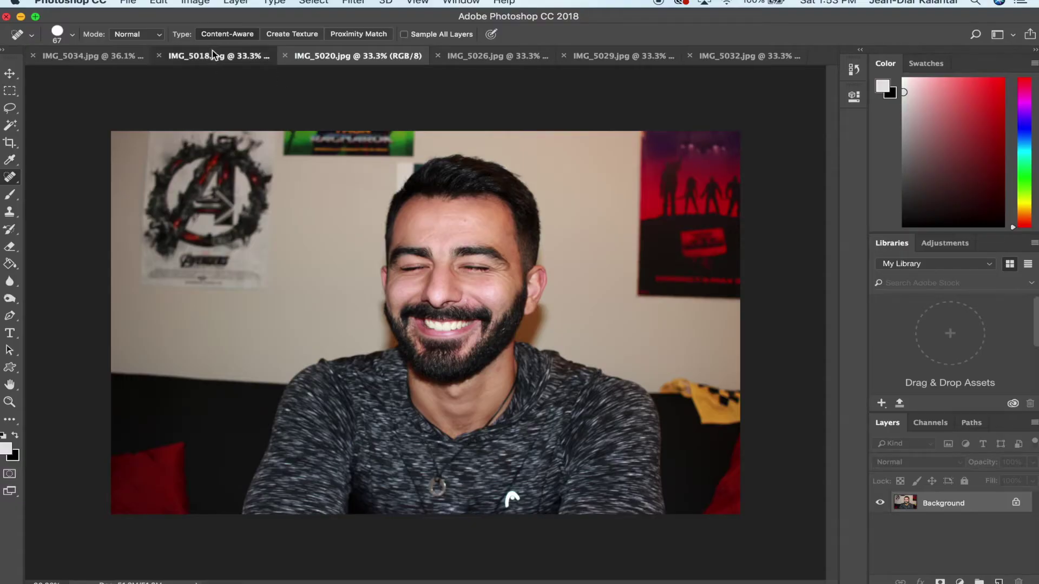
Lasso the open eyes in IMG_5018.jpg and paste them over the closed eyes in IMG_5020.jpg
{"action": "left_click", "coordinate": [215, 55]}
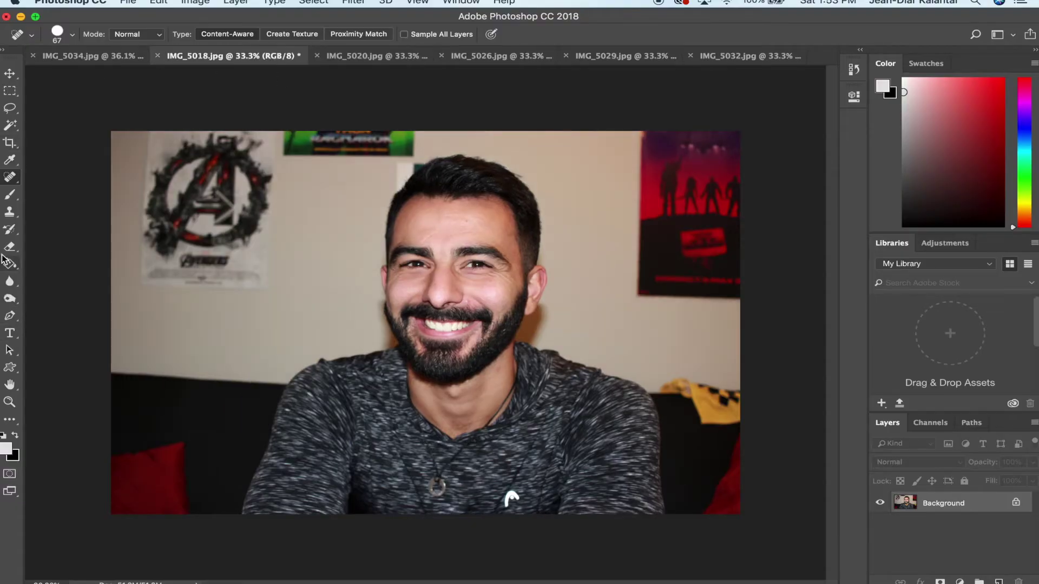
{"action": "left_click", "coordinate": [11, 109]}
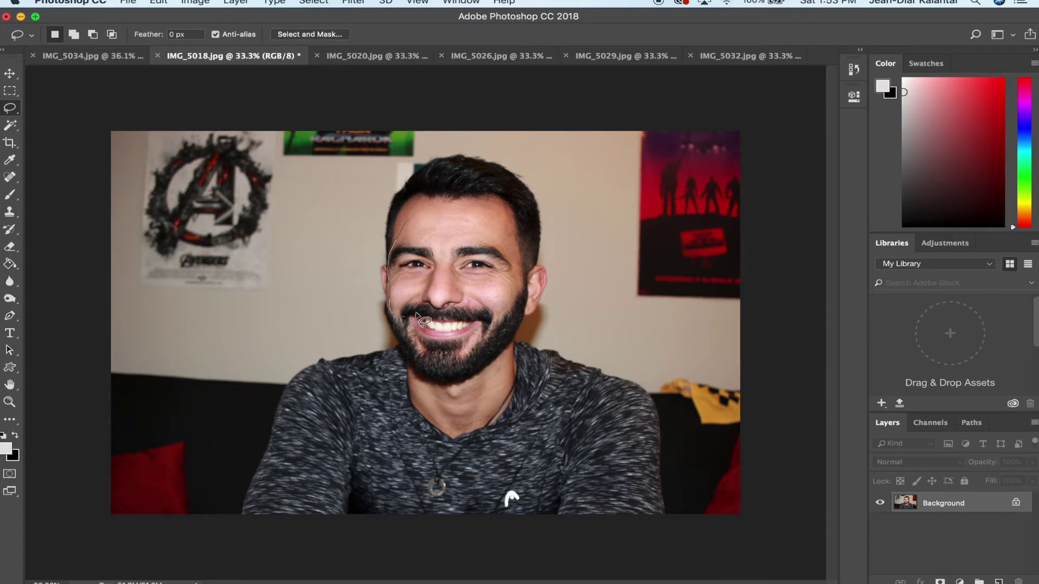
{"action": "left_click_drag", "start_coordinate": [415, 312], "coordinate": [453, 310]}
{"action": "left_click_drag", "start_coordinate": [410, 223], "coordinate": [410, 223]}
{"action": "left_click", "coordinate": [348, 62]}
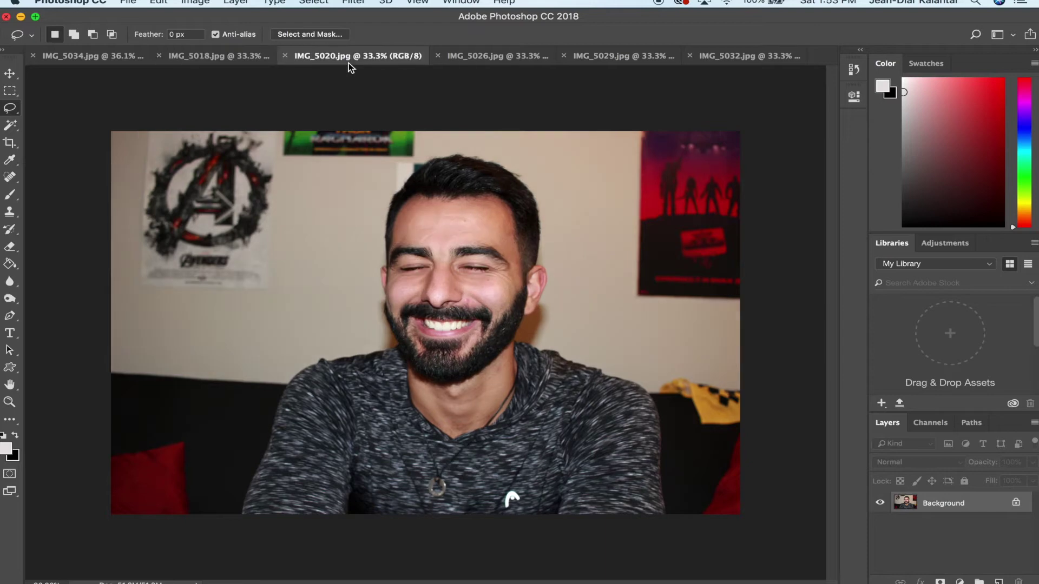
{"action": "key", "text": "cmd+v"}
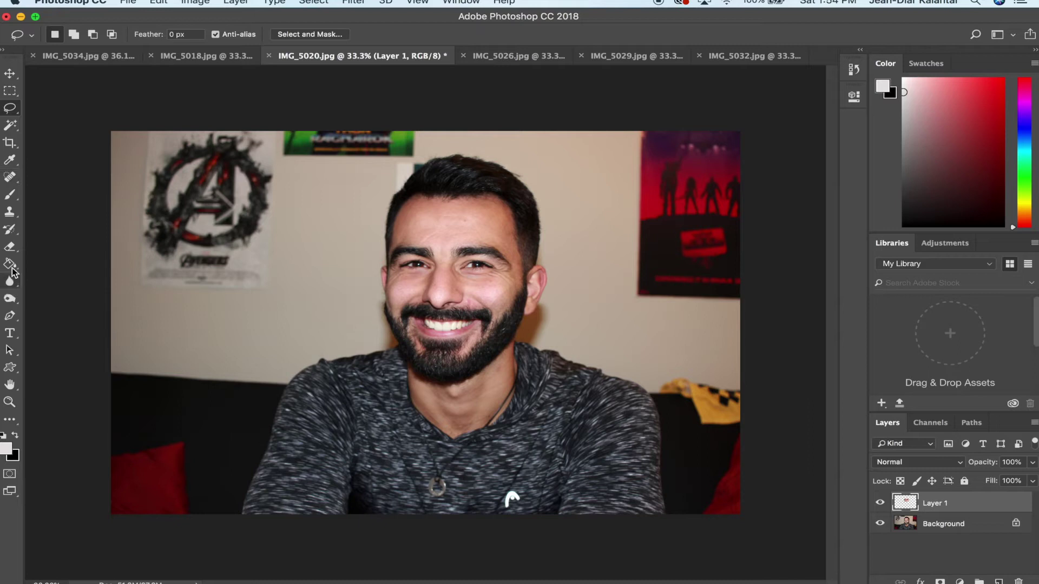
Set the Eraser to the soft round 83 px brush with 0% hardness
{"action": "left_click", "coordinate": [9, 247]}
{"action": "left_click", "coordinate": [72, 35]}
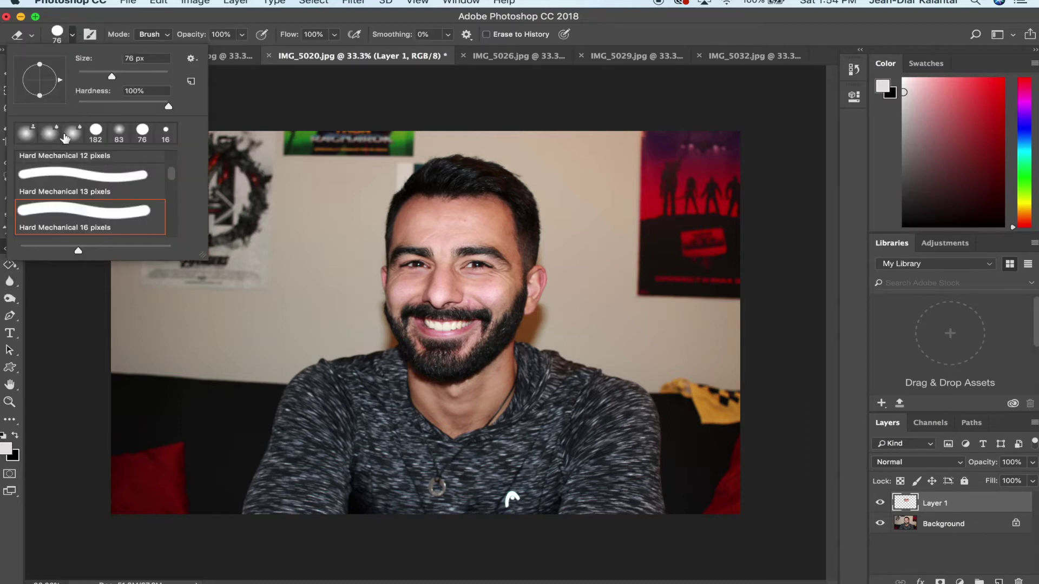
{"action": "left_click", "coordinate": [119, 133]}
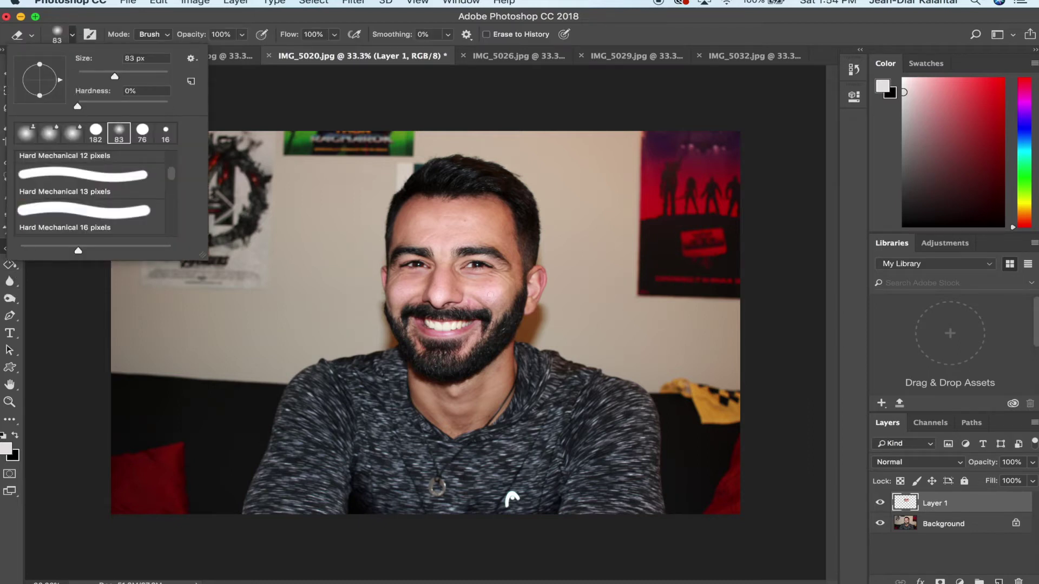
{"action": "key", "text": "Return"}
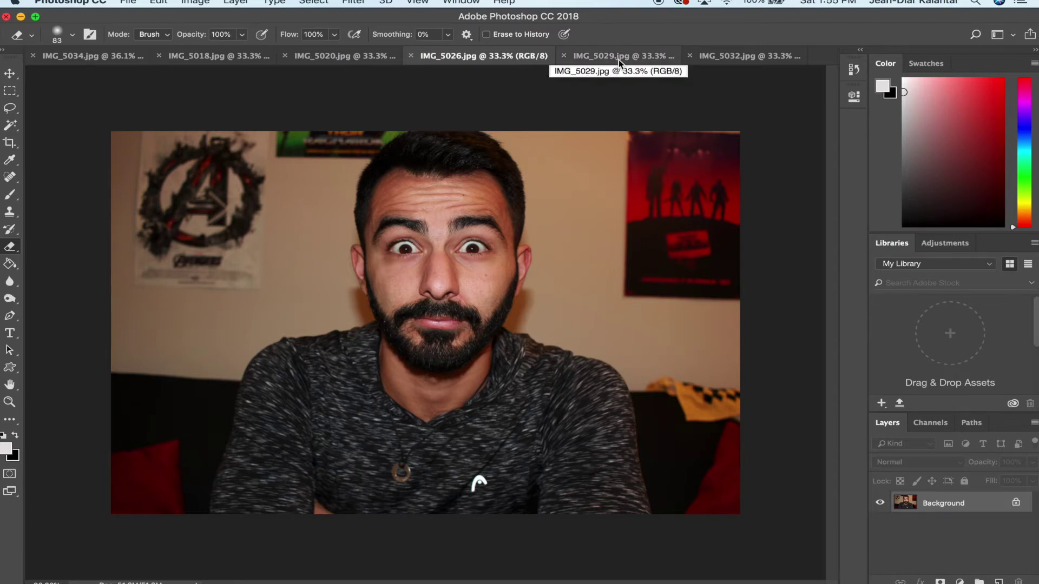
{"action": "left_click", "coordinate": [619, 59]}
{"action": "left_click", "coordinate": [723, 55]}
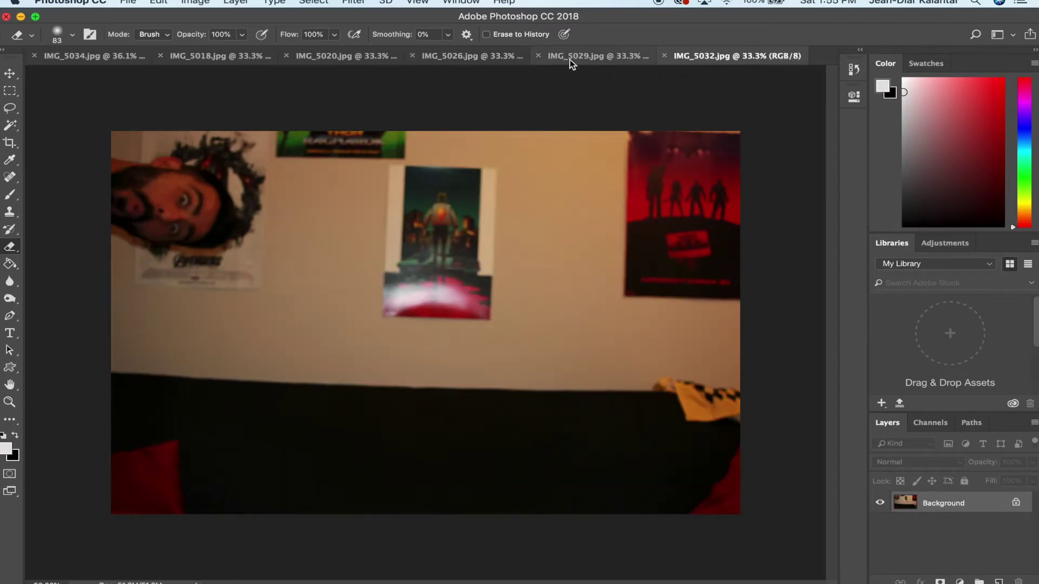
{"action": "left_click", "coordinate": [592, 56]}
{"action": "left_click", "coordinate": [434, 55]}
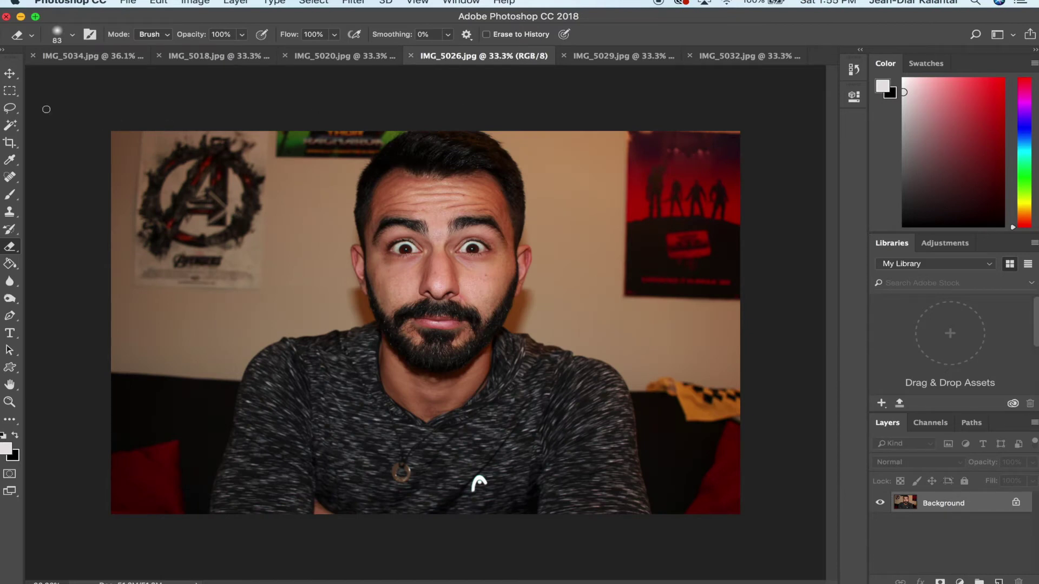
Lasso the screaming figure in IMG_5029.jpg and paste it into IMG_5026.jpg as a new layer
{"action": "left_click", "coordinate": [10, 108]}
{"action": "left_click", "coordinate": [592, 54]}
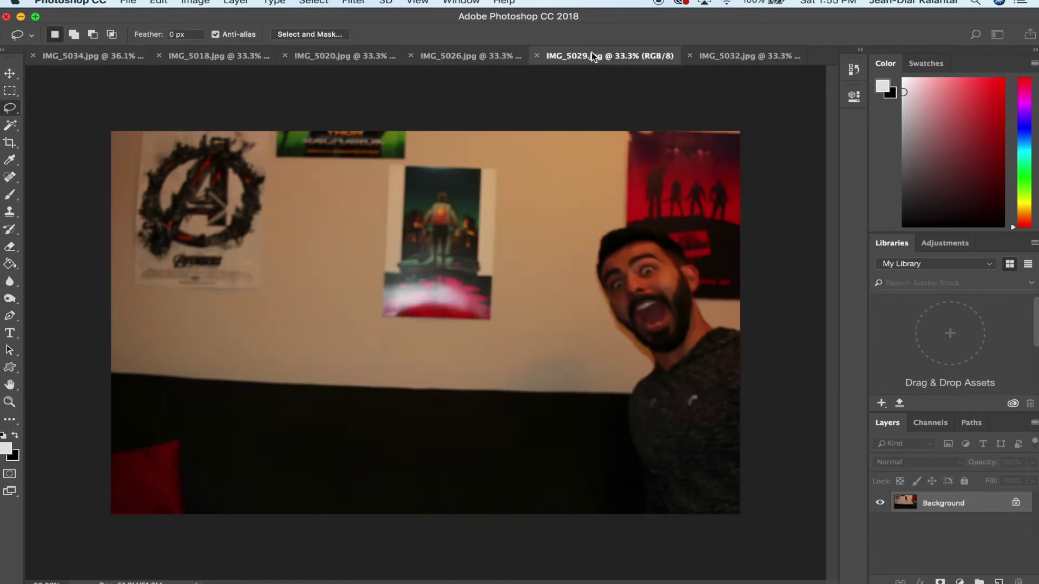
{"action": "left_click_drag", "start_coordinate": [732, 246], "coordinate": [628, 213]}
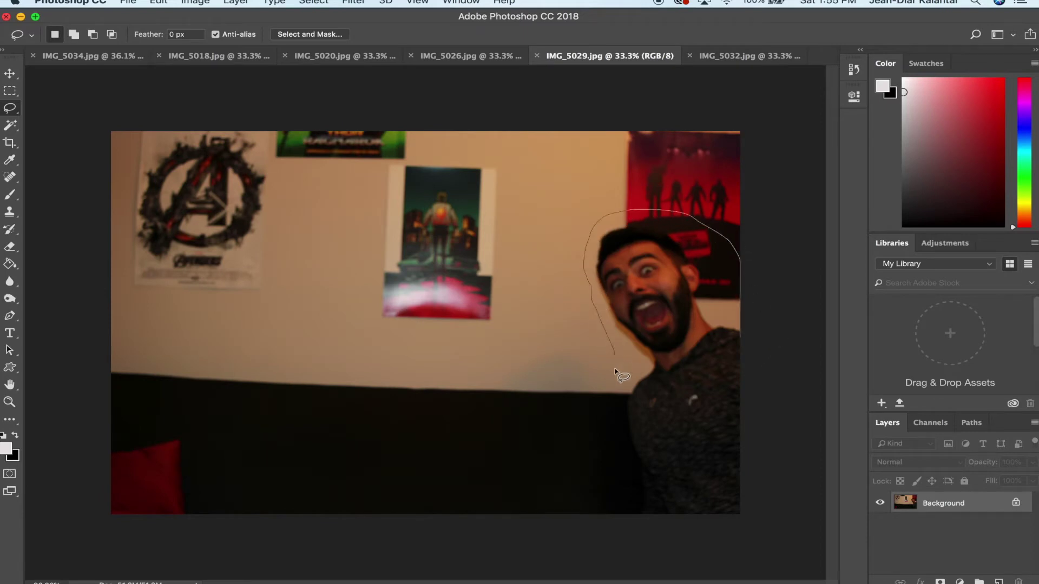
{"action": "mouse_move", "coordinate": [609, 401]}
{"action": "left_mouse_down"}
{"action": "mouse_move", "coordinate": [615, 503]}
{"action": "mouse_move", "coordinate": [821, 515]}
{"action": "mouse_move", "coordinate": [785, 296]}
{"action": "left_mouse_up"}
{"action": "left_click", "coordinate": [436, 54]}
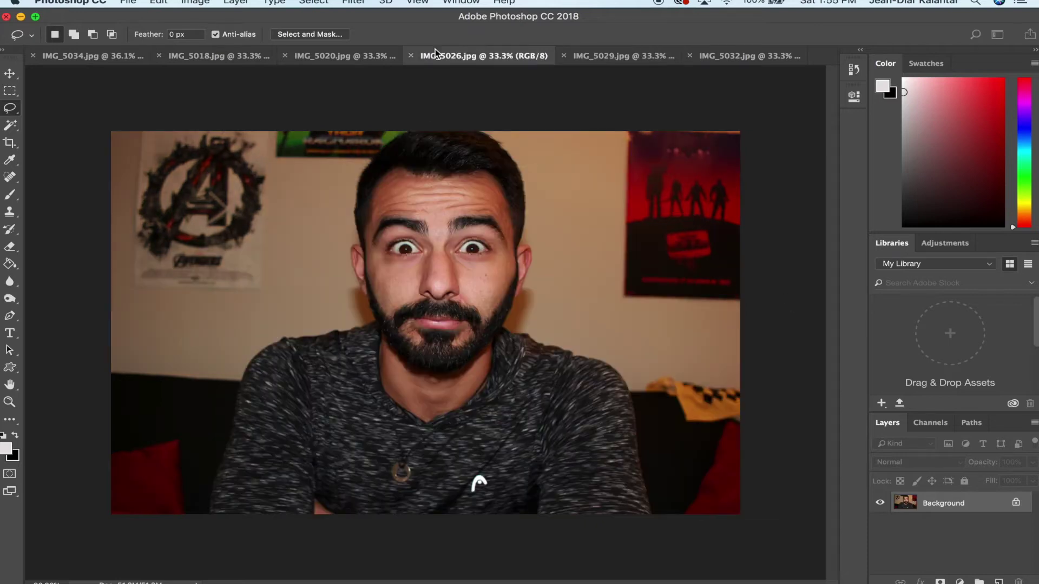
{"action": "key", "text": "super+v"}
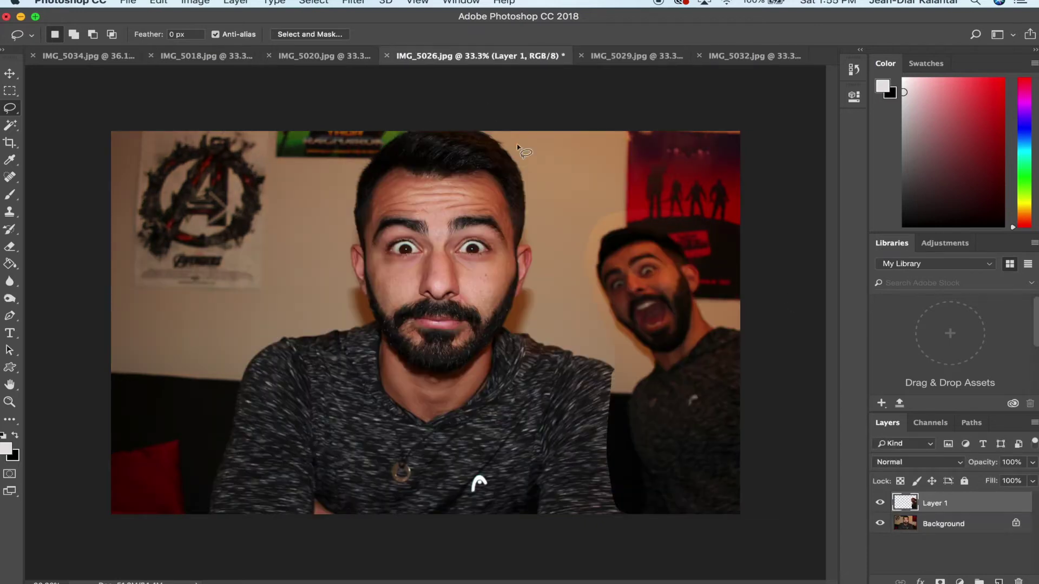
Reduce the contrast of the pasted screaming figure's layer with a Brightness/Contrast adjustment to blend it with the wall
{"action": "key", "text": "e"}
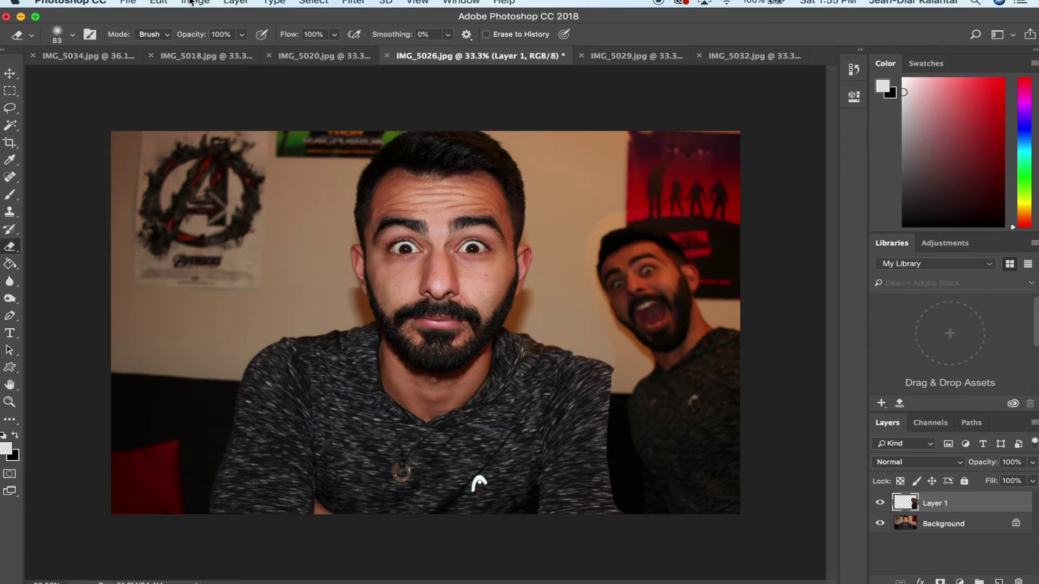
{"action": "left_click", "coordinate": [190, 2]}
{"action": "mouse_move", "coordinate": [232, 36]}
{"action": "left_click", "coordinate": [378, 35]}
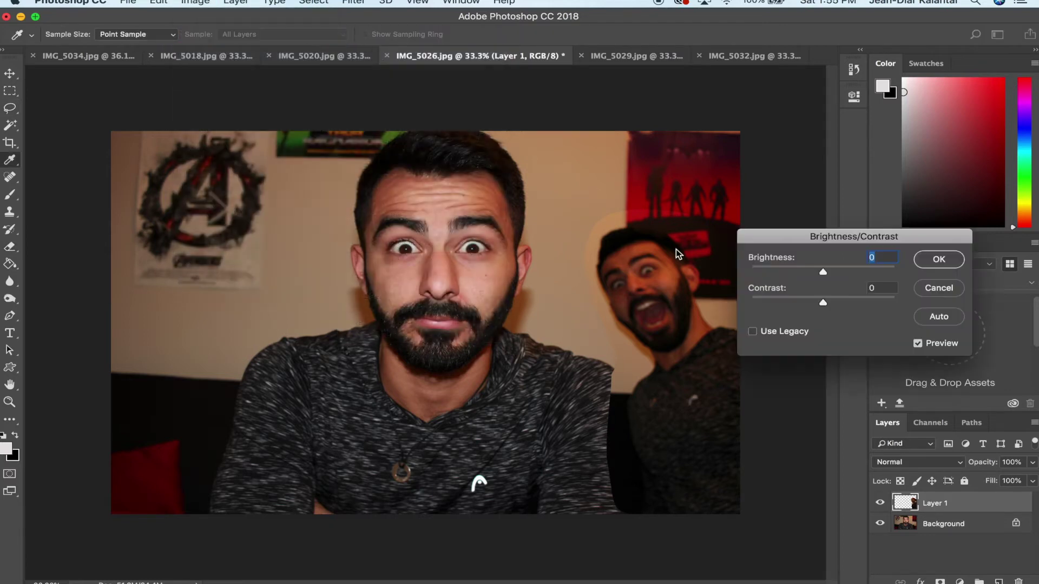
{"action": "left_click", "coordinate": [829, 272]}
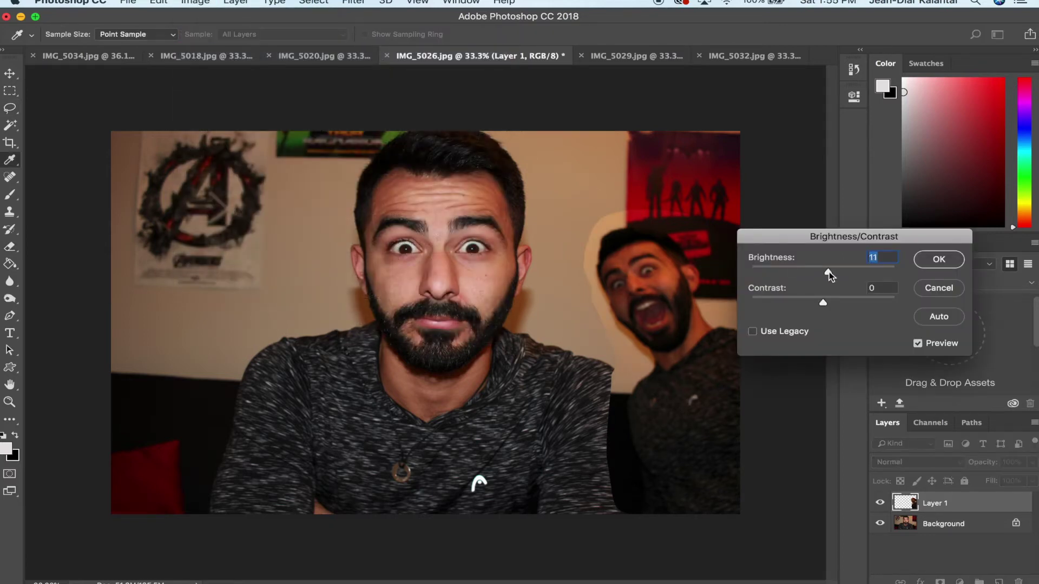
{"action": "type", "text": "0"}
{"action": "left_click_drag", "start_coordinate": [821, 302], "coordinate": [790, 301]}
{"action": "left_click_drag", "start_coordinate": [831, 271], "coordinate": [821, 271]}
{"action": "left_click", "coordinate": [939, 260]}
Erase the edge of the pasted figure's layer where it covers the front man's shoulder and arm
{"action": "key", "text": "e"}
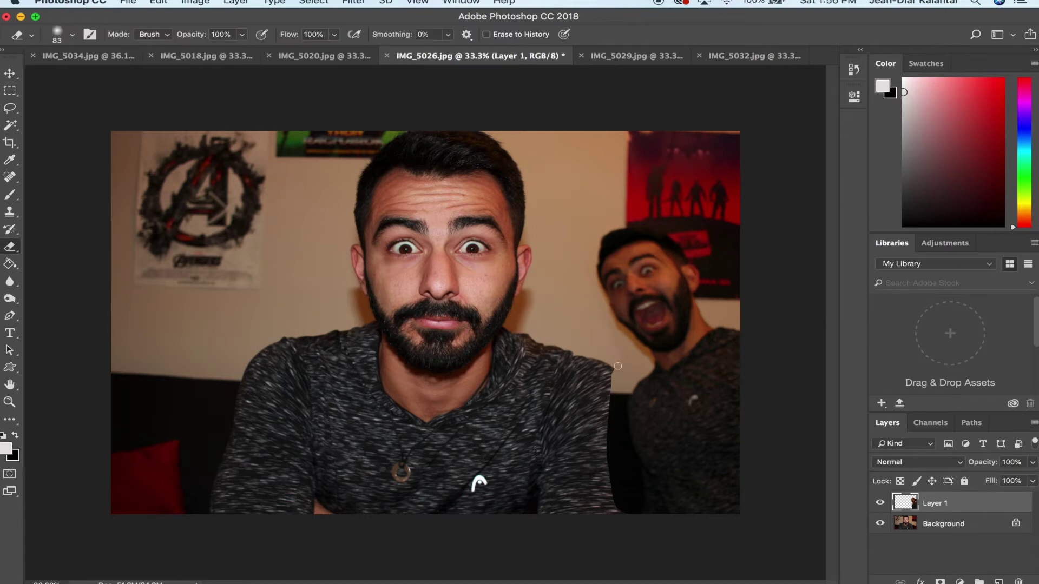
{"action": "right_click", "coordinate": [968, 503]}
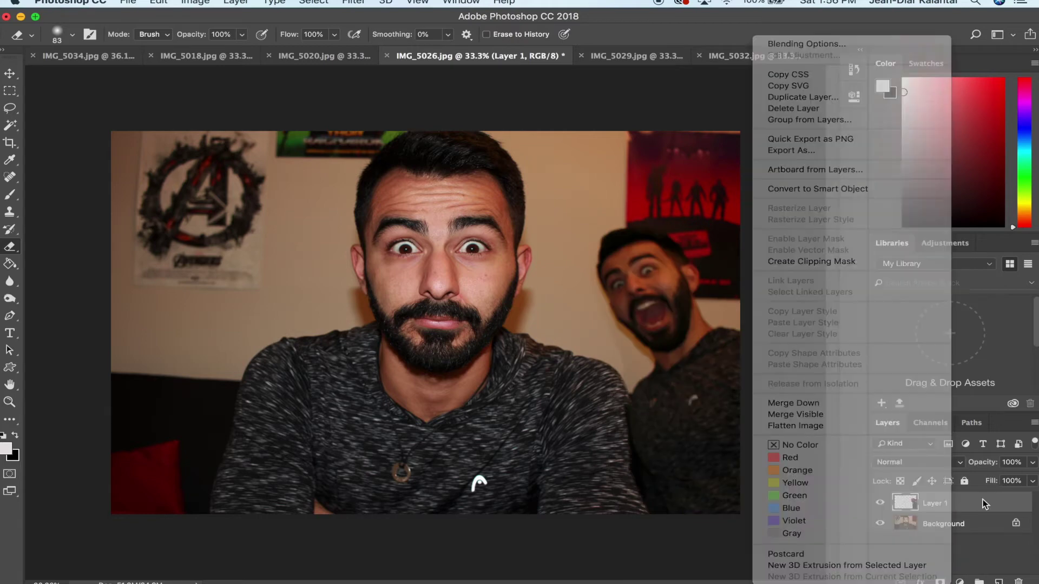
{"action": "left_click_drag", "start_coordinate": [982, 462], "coordinate": [1034, 481]}
{"action": "left_click", "coordinate": [1032, 462]}
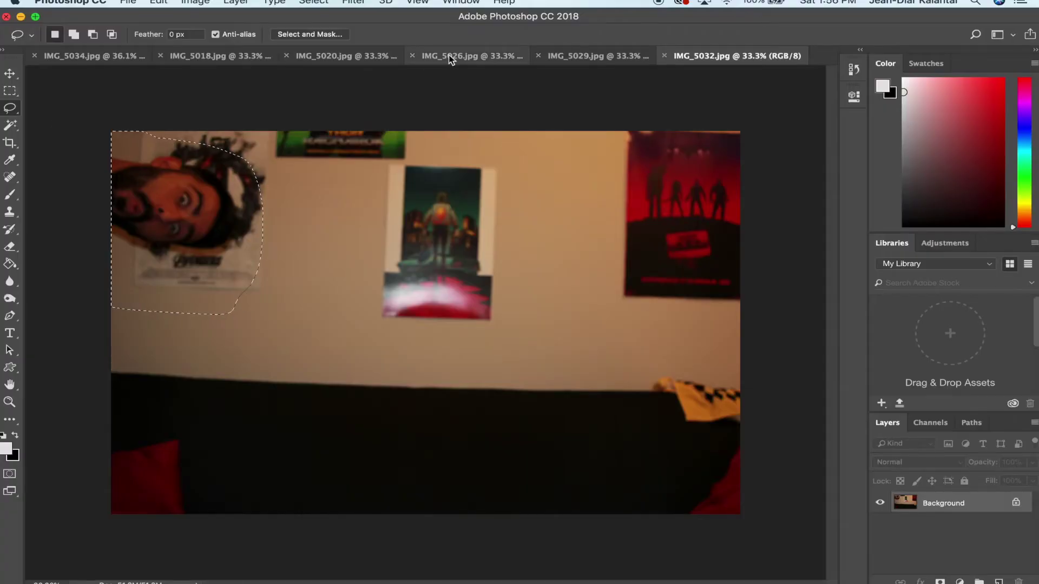
Paste the sideways head from IMG_5032.jpg into IMG_5026.jpg, then set its layer's brightness to 9 and lower its contrast
{"action": "left_click", "coordinate": [263, 296]}
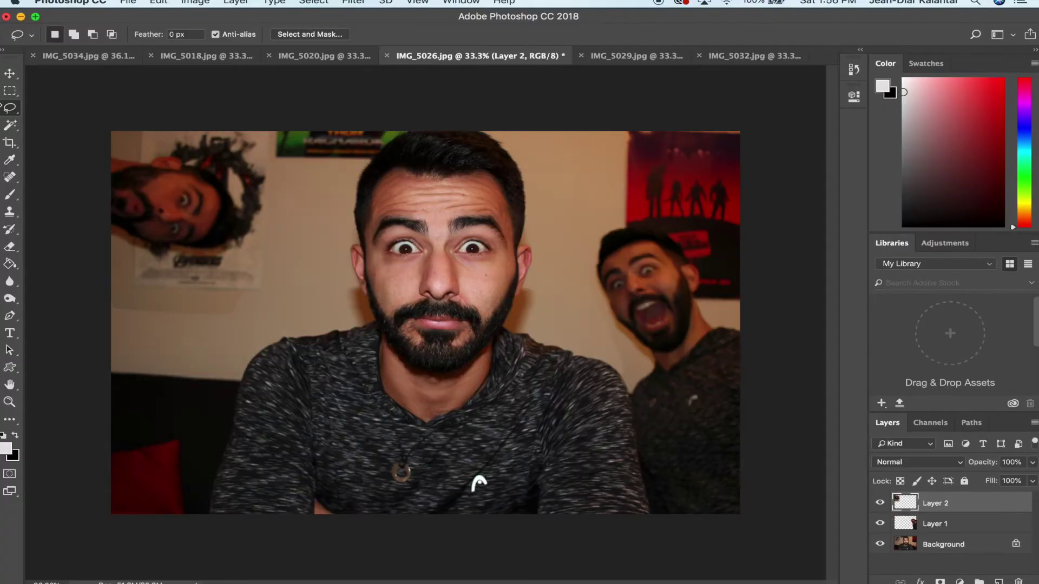
{"action": "left_click", "coordinate": [193, 2]}
{"action": "mouse_move", "coordinate": [216, 37]}
{"action": "left_click", "coordinate": [379, 37]}
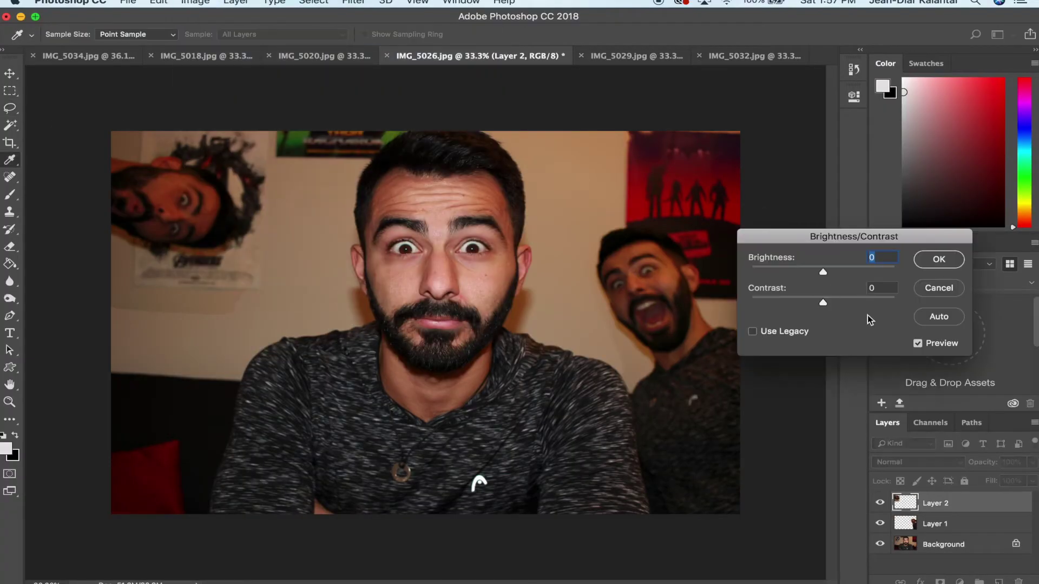
{"action": "mouse_move", "coordinate": [823, 272]}
{"action": "left_mouse_down"}
{"action": "mouse_move", "coordinate": [782, 291]}
{"action": "mouse_move", "coordinate": [828, 269]}
{"action": "left_mouse_up"}
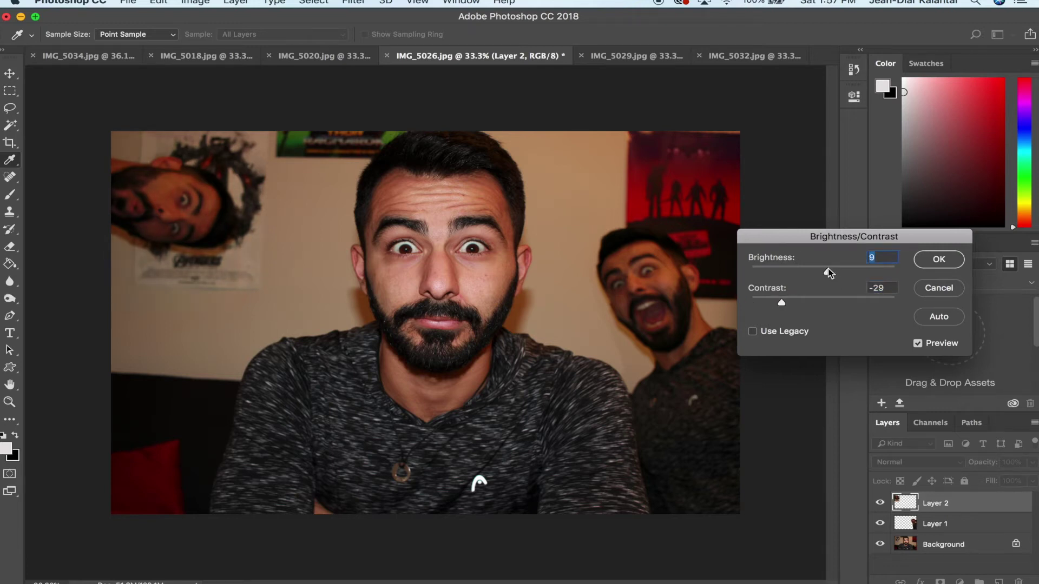
{"action": "left_click_drag", "start_coordinate": [781, 301], "coordinate": [805, 297]}
{"action": "left_click", "coordinate": [939, 261]}
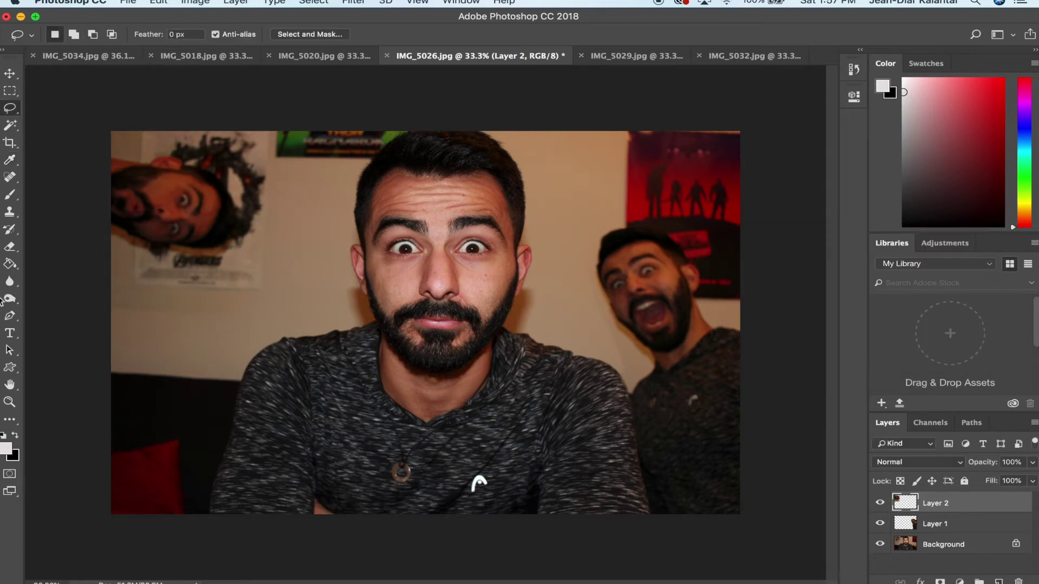
Switch to the Eraser and enlarge its soft brush
{"action": "left_click", "coordinate": [10, 247]}
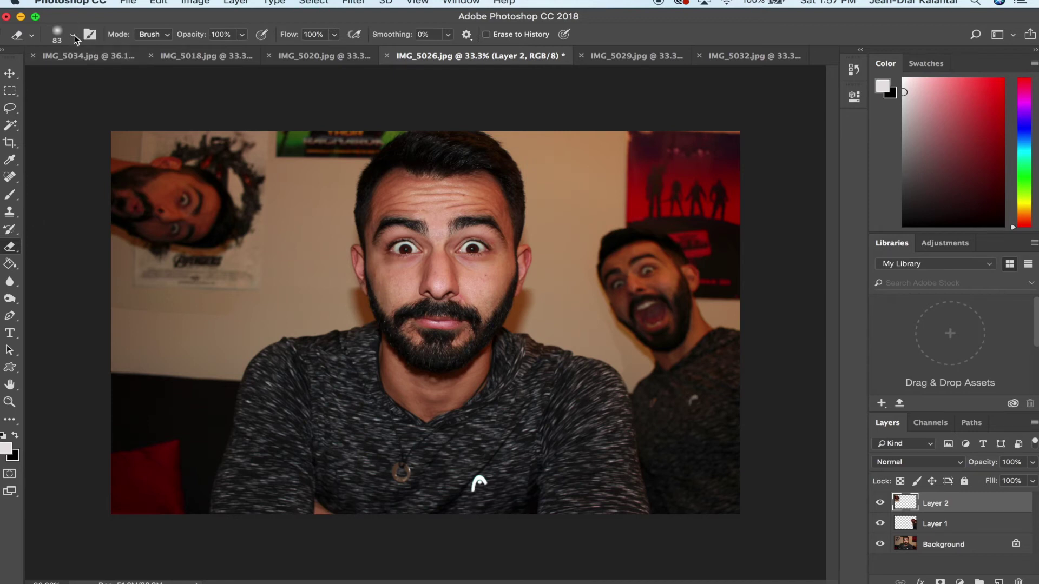
{"action": "left_click", "coordinate": [72, 34]}
{"action": "left_click_drag", "start_coordinate": [127, 77], "coordinate": [135, 76]}
{"action": "key", "text": "Return"}
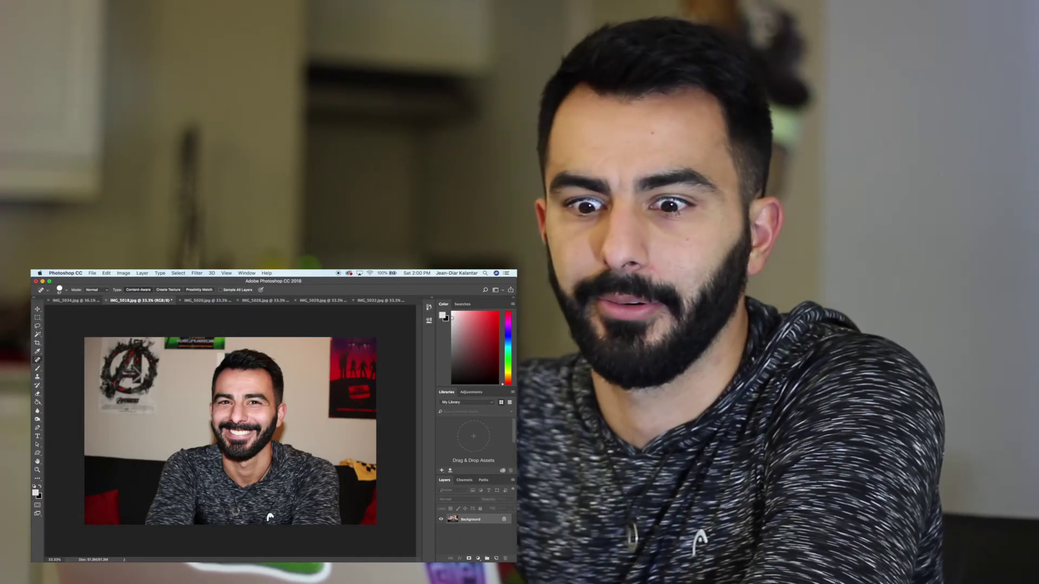
Lasso the Avengers poster on the wall in IMG_5018.jpg and open the Fill options for the selection
{"action": "key", "text": "l"}
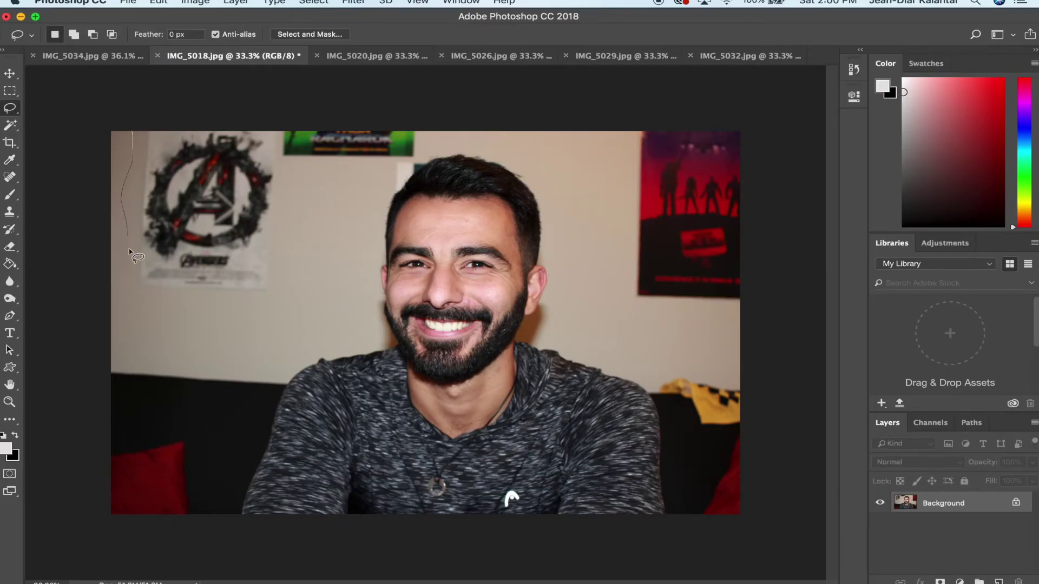
{"action": "left_click_drag", "start_coordinate": [199, 315], "coordinate": [284, 293]}
{"action": "key", "text": "shift+BackSpace"}
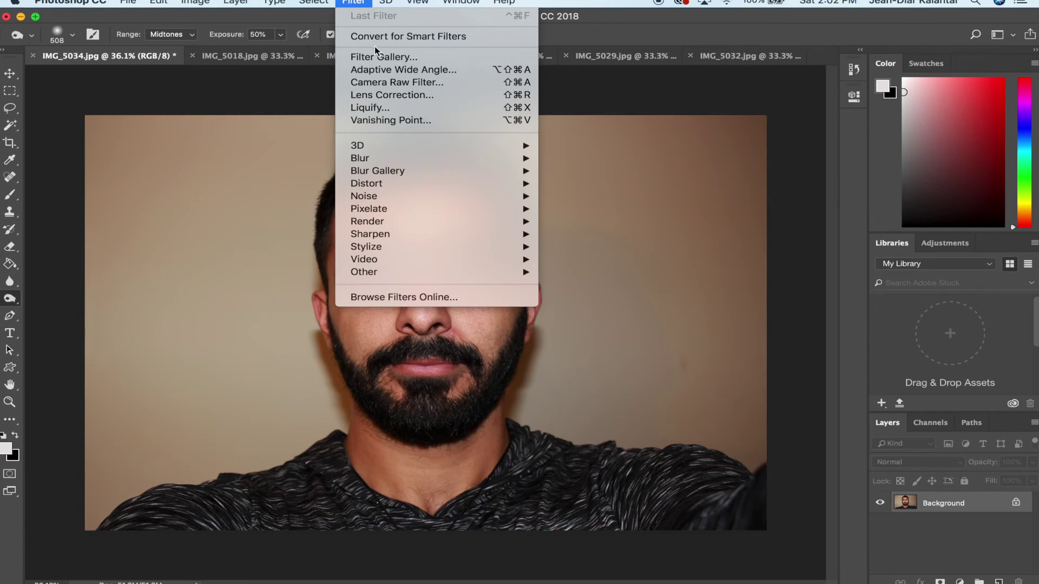
Open IMG_5034.jpg in the Liquify filter and shrink the eye on the image's right side with the Pucker tool
{"action": "left_click", "coordinate": [353, 1]}
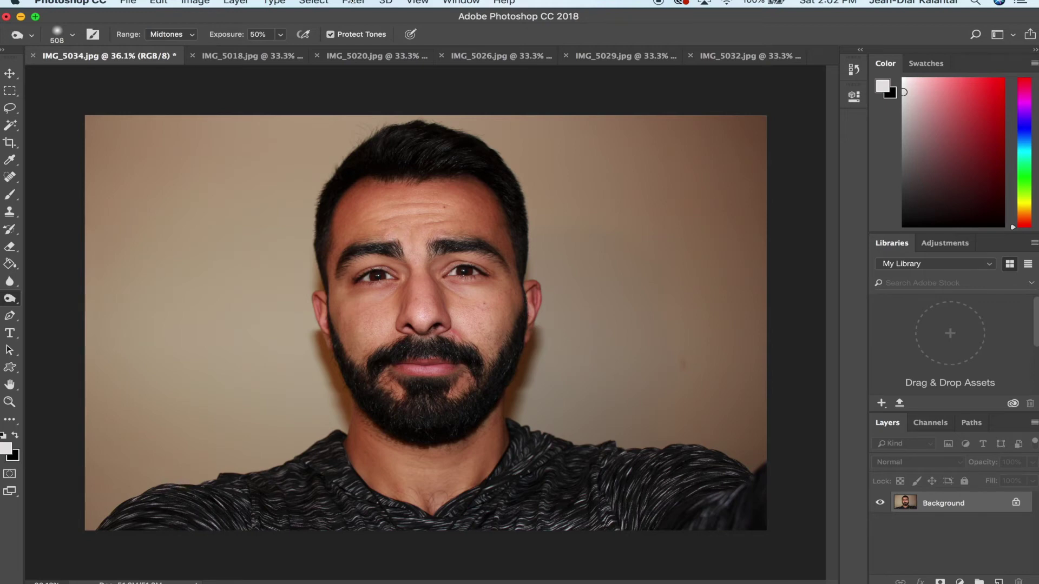
{"action": "left_click", "coordinate": [352, 2]}
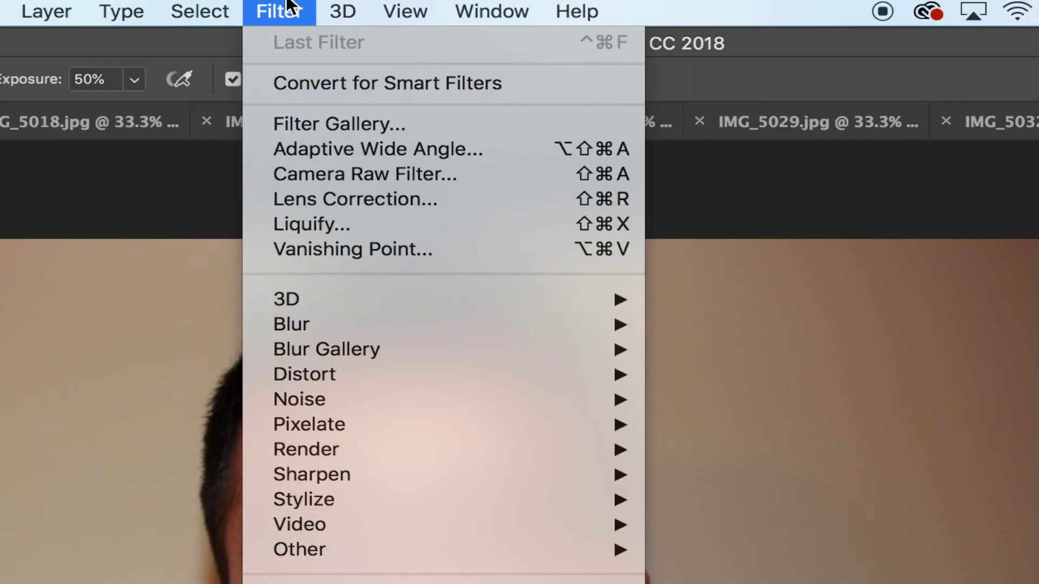
{"action": "left_click", "coordinate": [308, 227]}
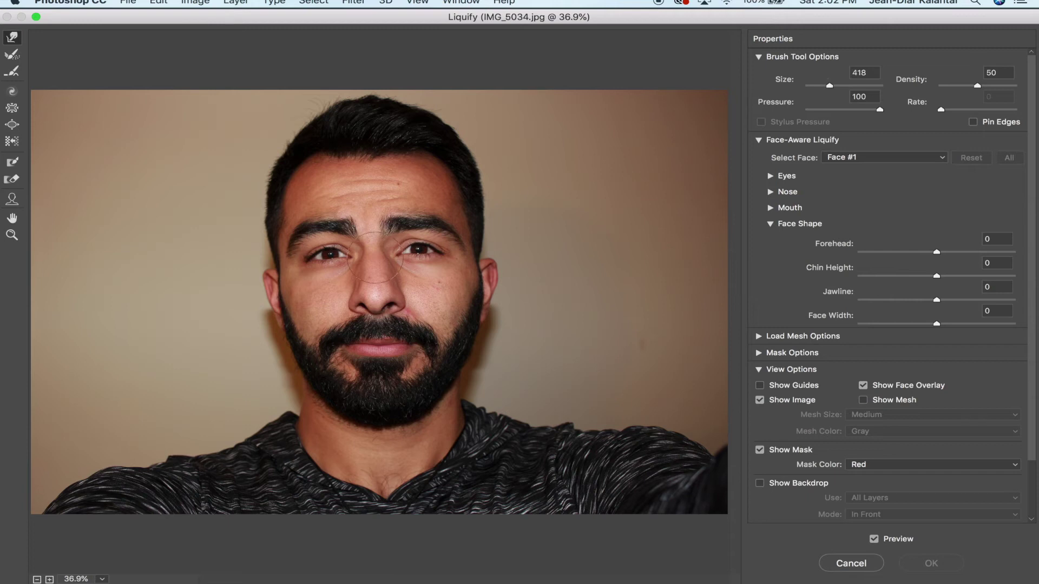
{"action": "left_click", "coordinate": [13, 109]}
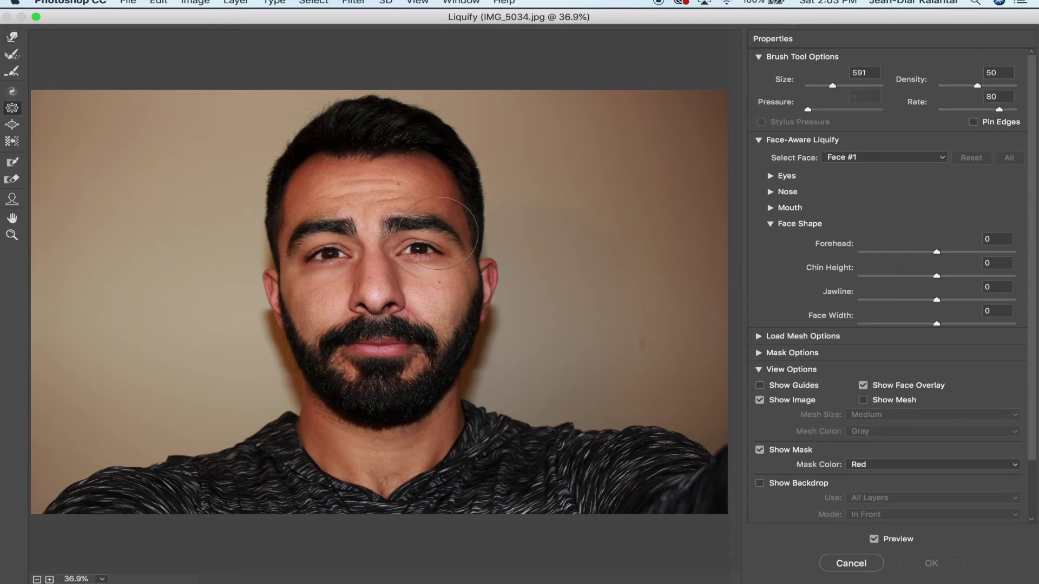
{"action": "left_click", "coordinate": [421, 255]}
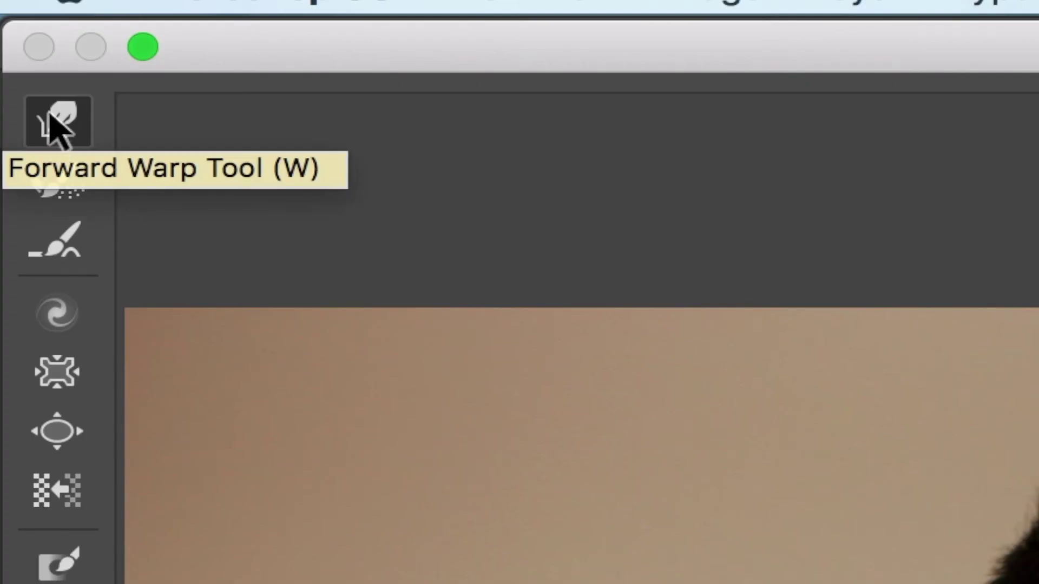
Nudge the skin between the eyebrows slightly with the Forward Warp tool at brush size 418
{"action": "left_click", "coordinate": [11, 39]}
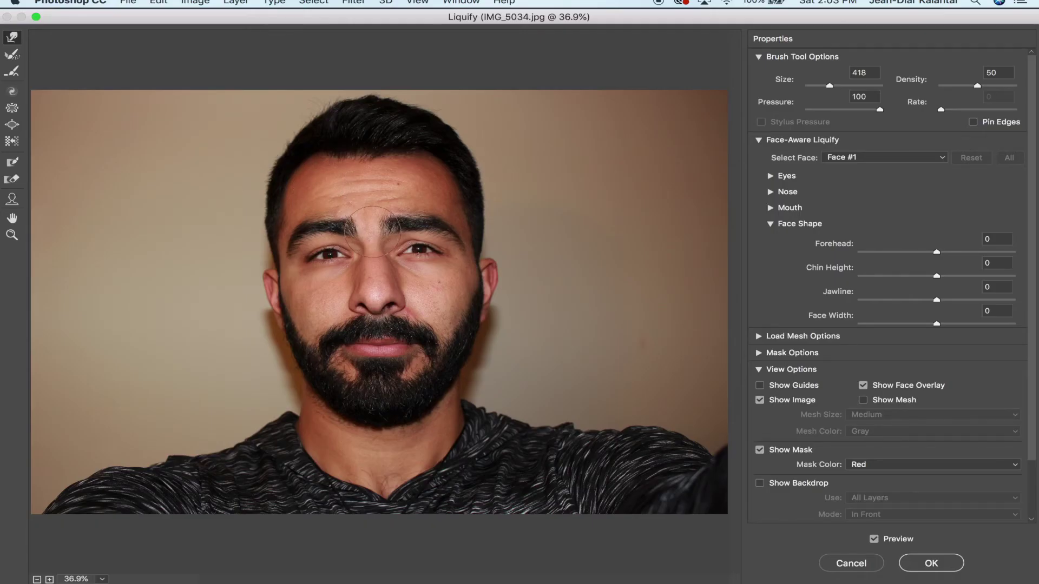
{"action": "left_click_drag", "start_coordinate": [374, 232], "coordinate": [377, 231]}
{"action": "key", "text": "alt"}
{"action": "key", "text": "alt"}
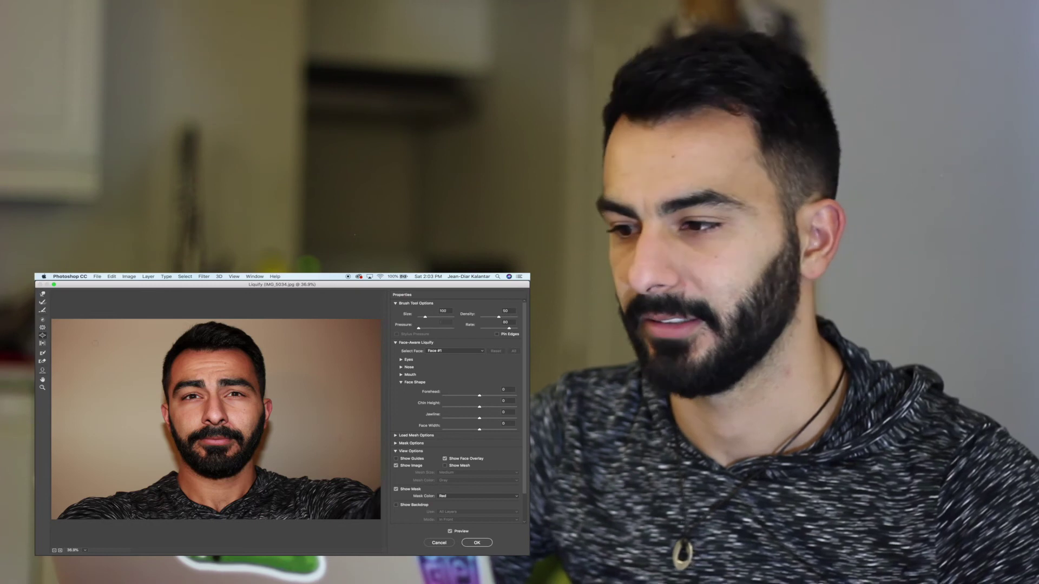
Adjust the Bloat tool's brush size to 609 for reshaping the face
{"action": "left_click_drag", "start_coordinate": [430, 317], "coordinate": [441, 318]}
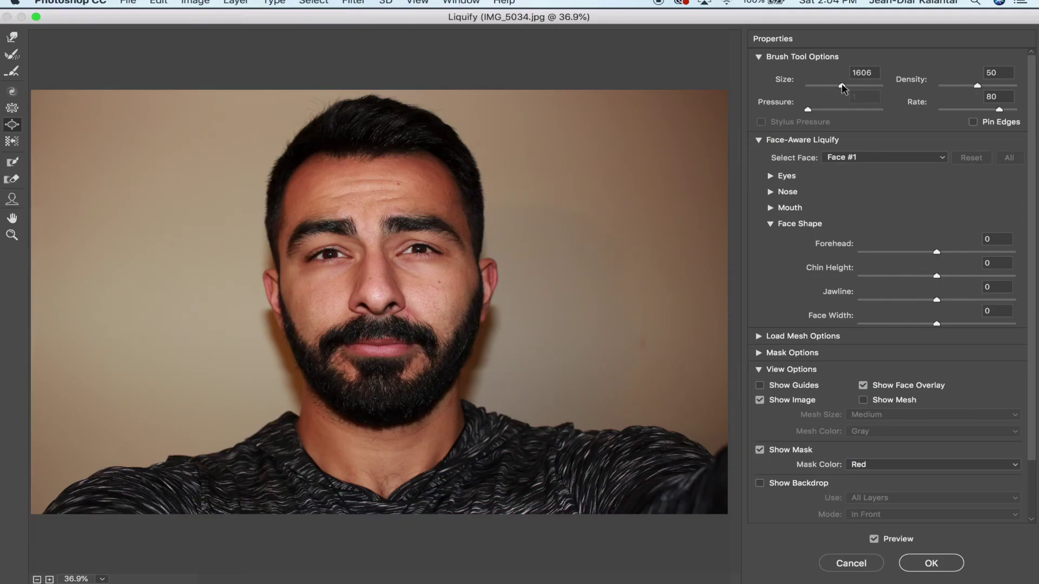
{"action": "left_click_drag", "start_coordinate": [842, 86], "coordinate": [841, 85]}
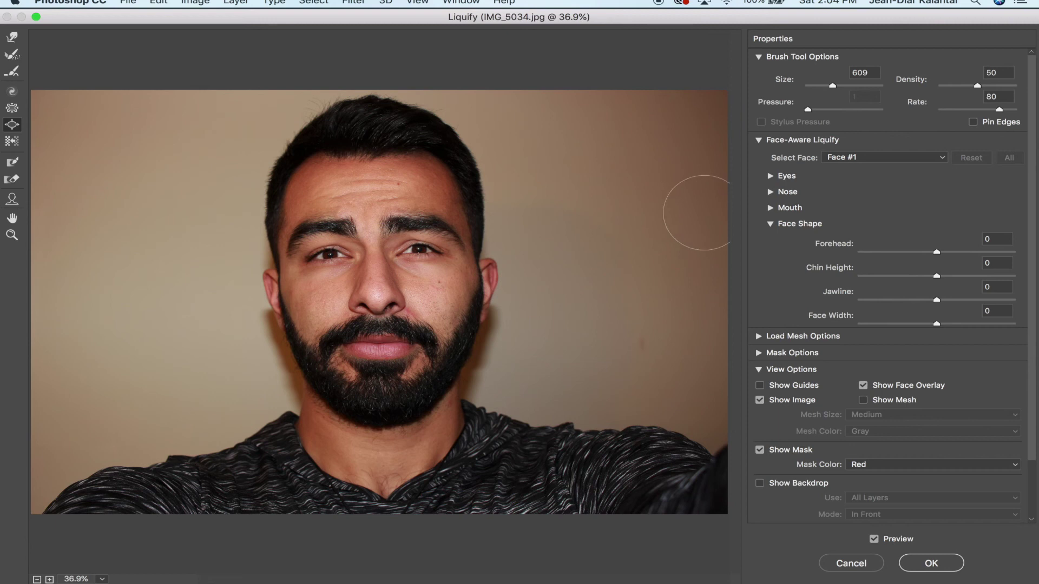
Turn the Liquify preview off and on repeatedly to compare the face before and after the distortions
{"action": "left_click", "coordinate": [873, 539]}
{"action": "left_click", "coordinate": [873, 540]}
{"action": "left_click", "coordinate": [874, 539]}
{"action": "left_click", "coordinate": [874, 539]}
{"action": "left_click", "coordinate": [874, 540]}
{"action": "left_click", "coordinate": [874, 540]}
{"action": "left_click", "coordinate": [874, 539]}
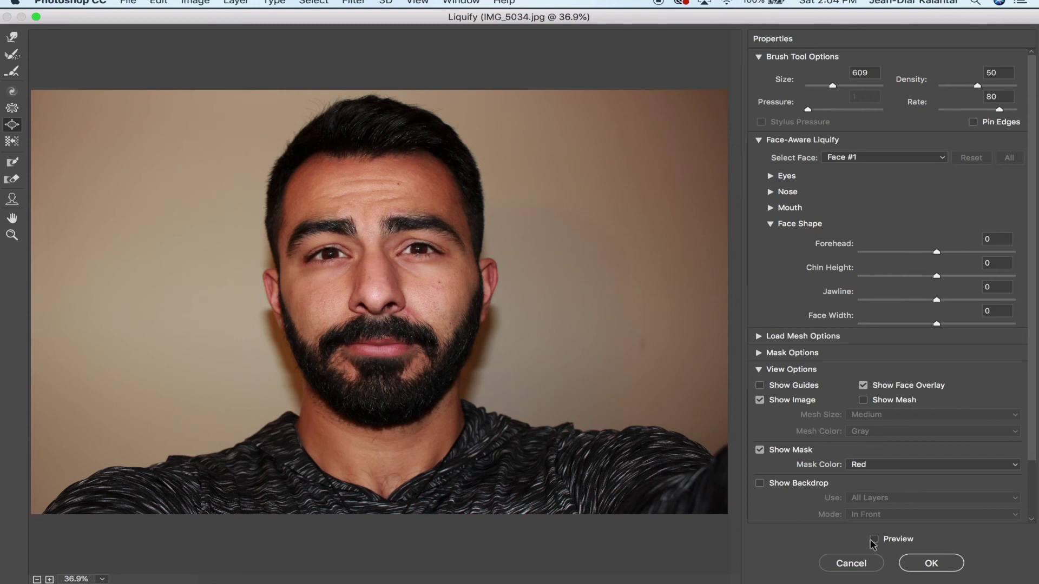
{"action": "left_click", "coordinate": [874, 539]}
{"action": "left_click", "coordinate": [873, 540]}
{"action": "left_click", "coordinate": [874, 540]}
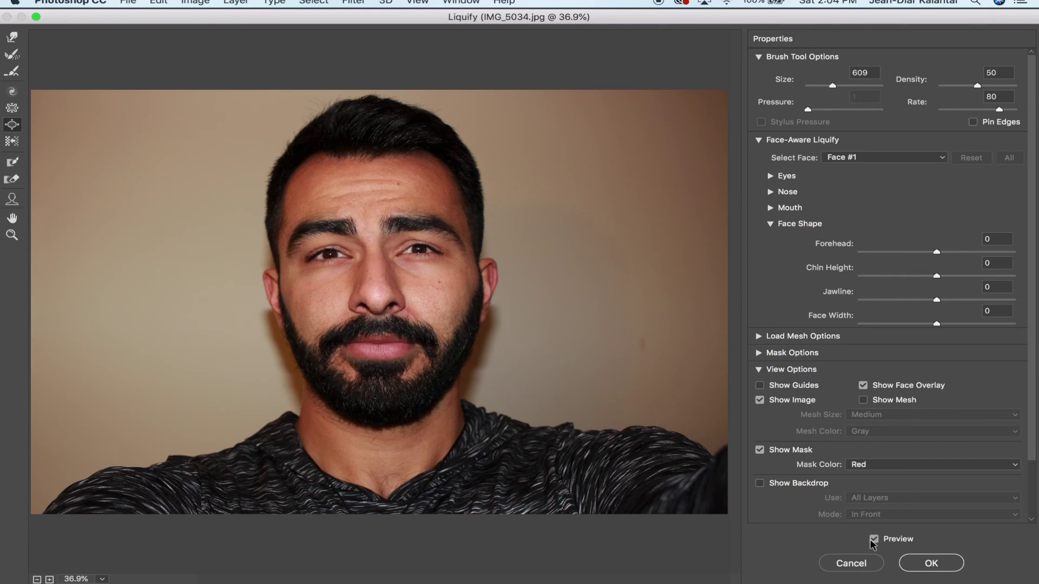
{"action": "left_click", "coordinate": [873, 540]}
{"action": "left_click", "coordinate": [874, 540]}
{"action": "left_click", "coordinate": [873, 539]}
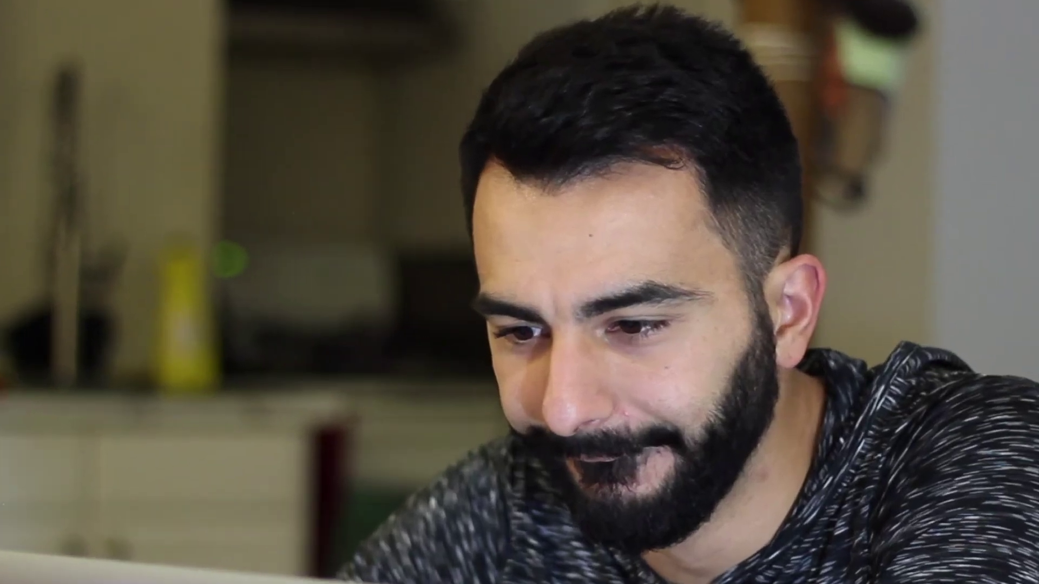